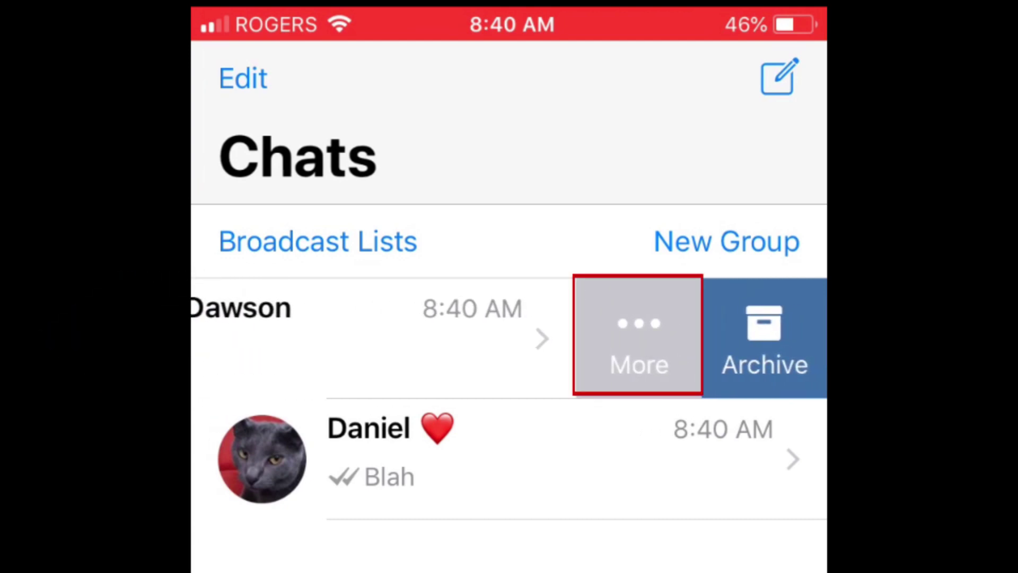
pyautogui.click(638, 335)
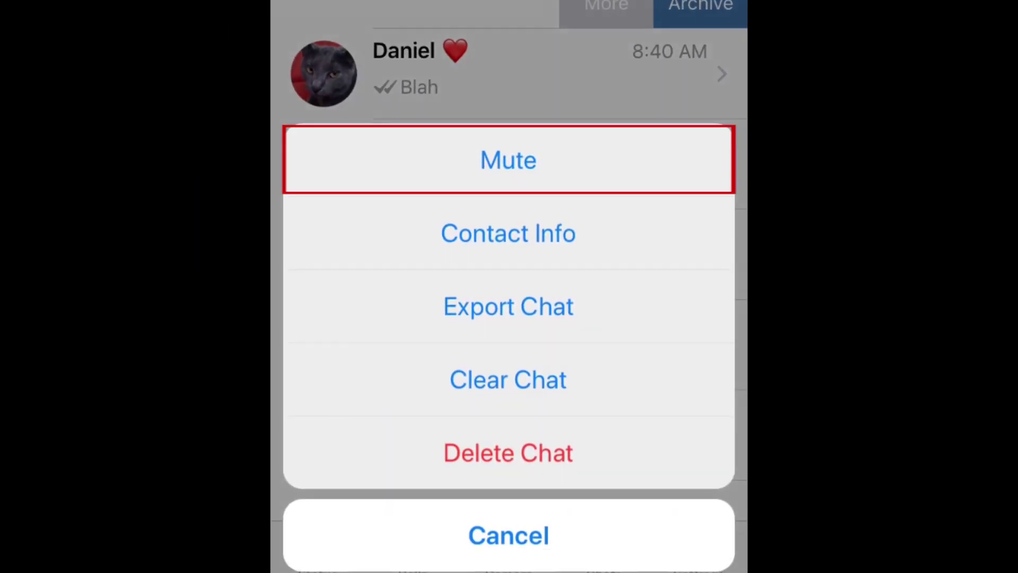
pyautogui.click(509, 159)
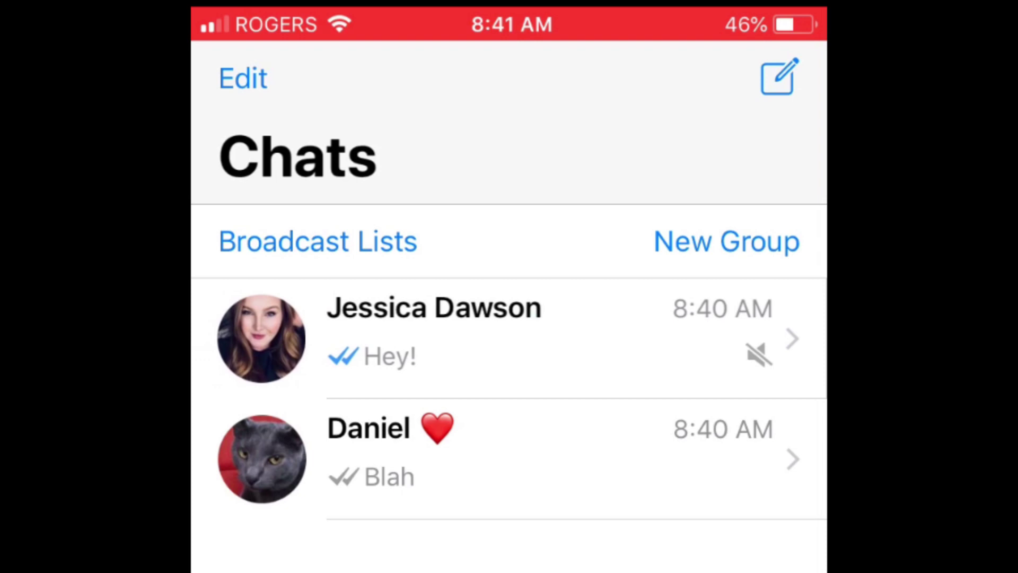
pyautogui.moveTo(558, 337); pyautogui.dragTo(334, 338)
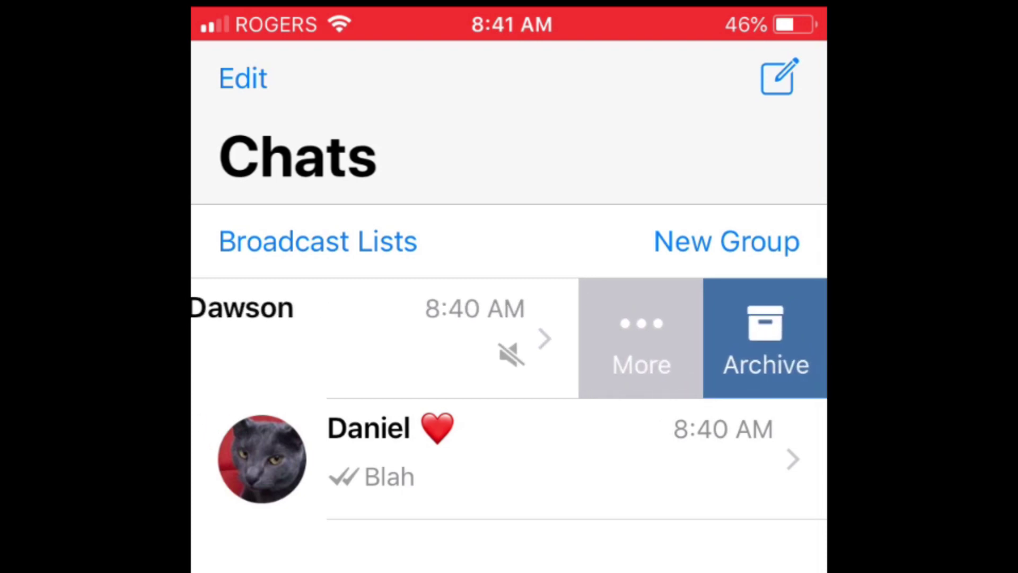
pyautogui.click(638, 336)
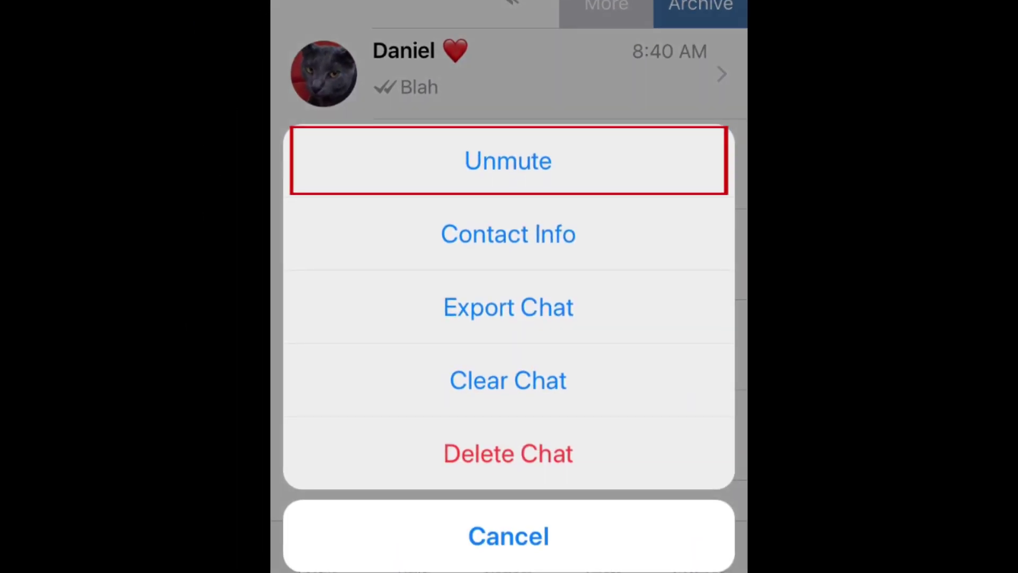
pyautogui.click(508, 159)
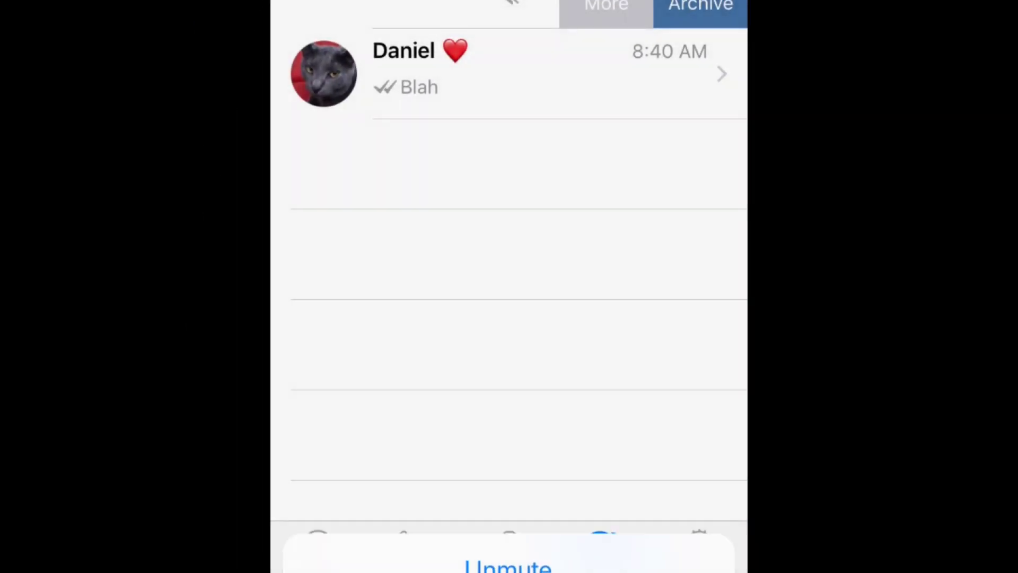